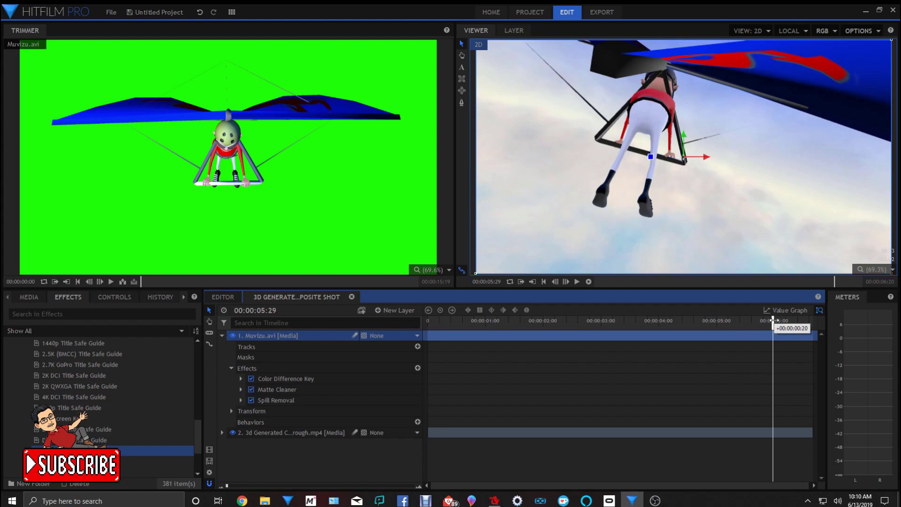
- Slice the Muvizu.avi hang glider layer at 00:00:03:28, where the glider is out of frame
{"action": "left_click_drag", "start_coordinate": [774, 321], "coordinate": [735, 324]}
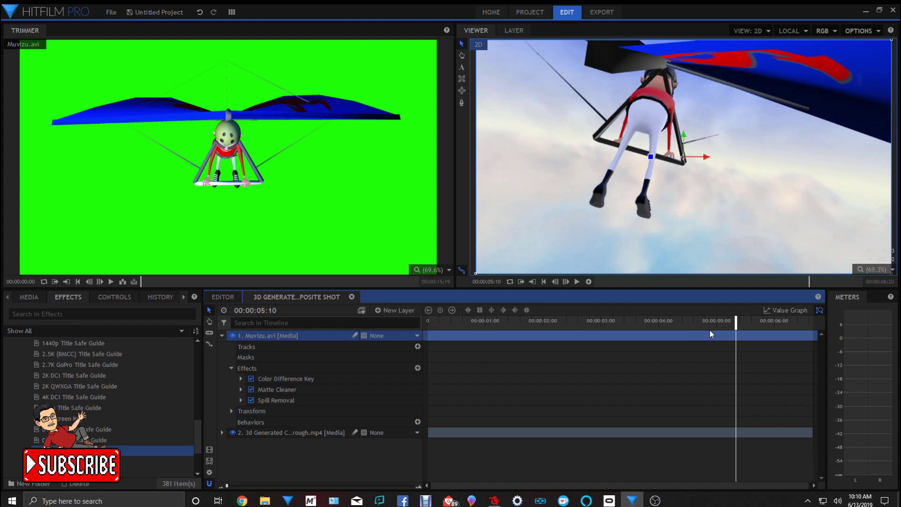
{"action": "left_click_drag", "start_coordinate": [731, 321], "coordinate": [751, 336]}
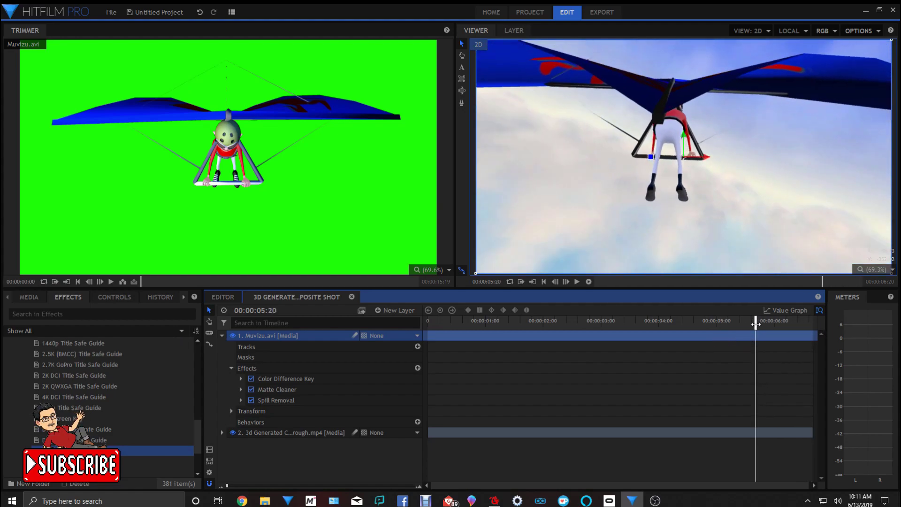
{"action": "left_click_drag", "start_coordinate": [756, 324], "coordinate": [655, 350]}
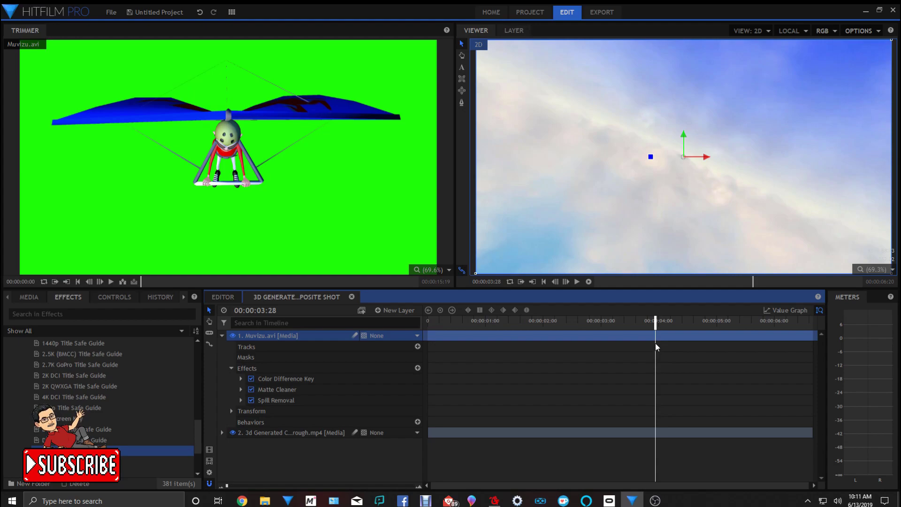
{"action": "left_click", "coordinate": [210, 333]}
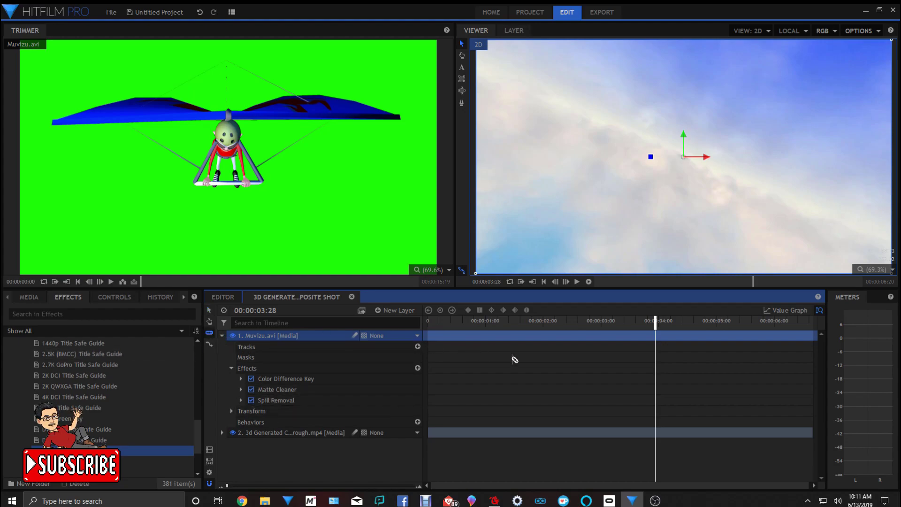
{"action": "left_click", "coordinate": [657, 336]}
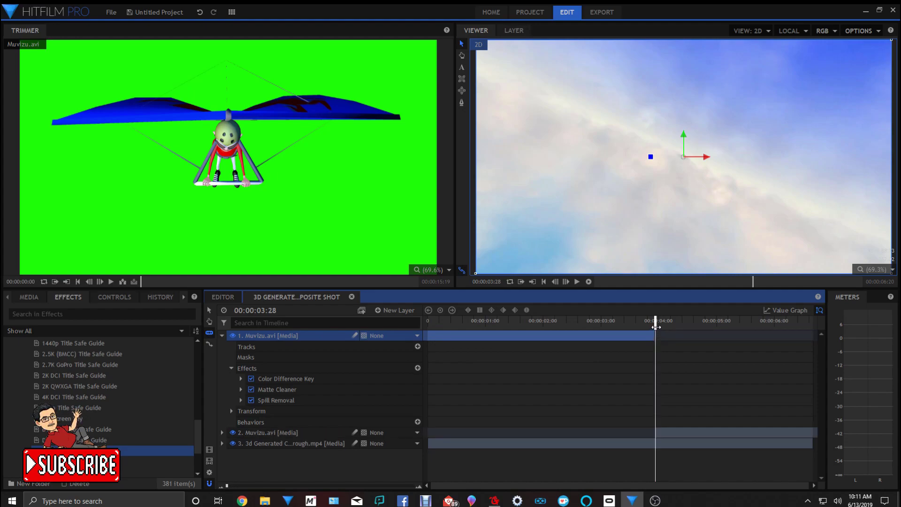
- Trim the first Muvizu.avi piece to end at 00:00:03:25 and extend the second piece to start there
{"action": "mouse_move", "coordinate": [656, 328]}
{"action": "left_mouse_down"}
{"action": "mouse_move", "coordinate": [635, 328]}
{"action": "mouse_move", "coordinate": [651, 328]}
{"action": "left_mouse_up"}
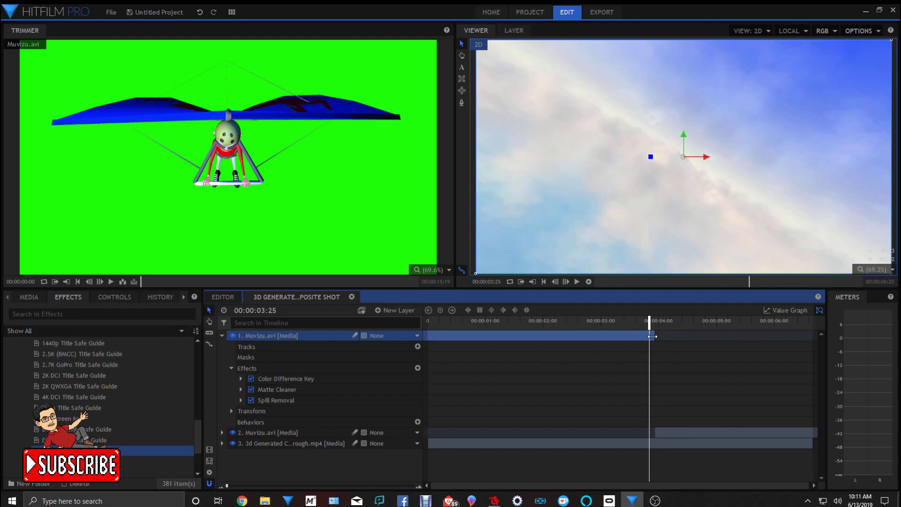
{"action": "left_click_drag", "start_coordinate": [652, 336], "coordinate": [696, 342]}
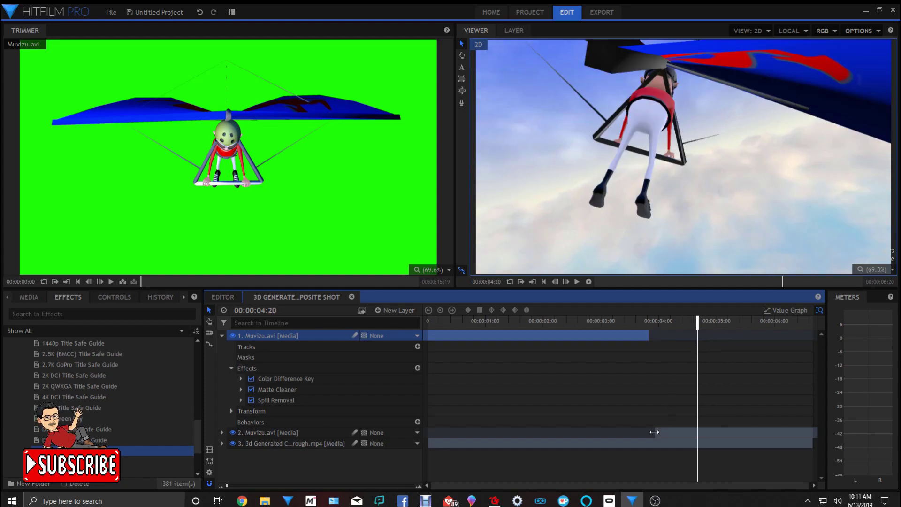
{"action": "mouse_move", "coordinate": [656, 432]}
{"action": "left_mouse_down"}
{"action": "mouse_move", "coordinate": [696, 431]}
{"action": "mouse_move", "coordinate": [656, 434]}
{"action": "left_mouse_up"}
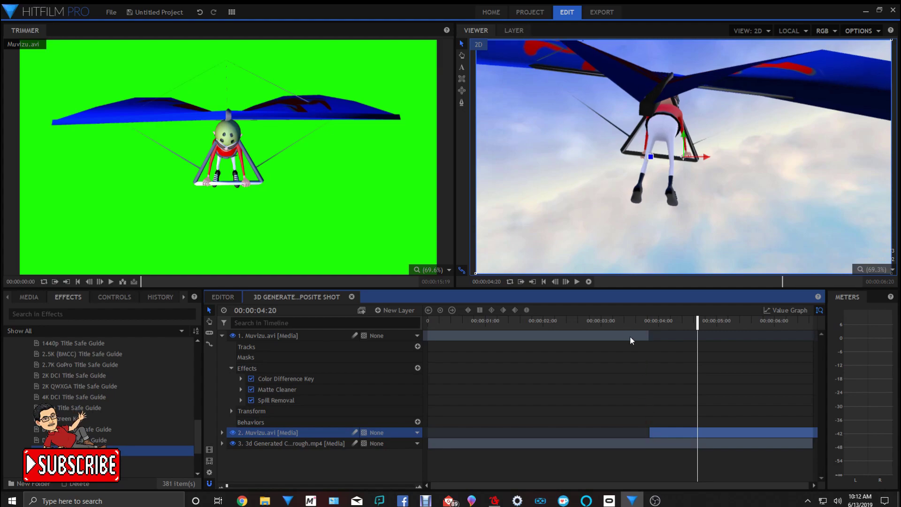
- Slice the 3d Generated Cloud Flythrough layer at 00:00:03:25, in line with the cut between the glider clips
{"action": "left_click", "coordinate": [628, 322]}
{"action": "left_click_drag", "start_coordinate": [630, 320], "coordinate": [520, 383]}
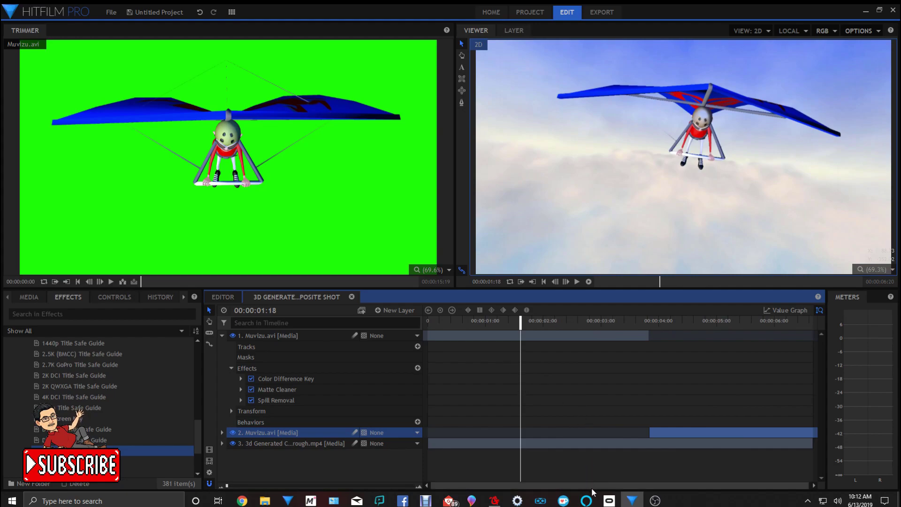
{"action": "left_click_drag", "start_coordinate": [521, 324], "coordinate": [471, 351]}
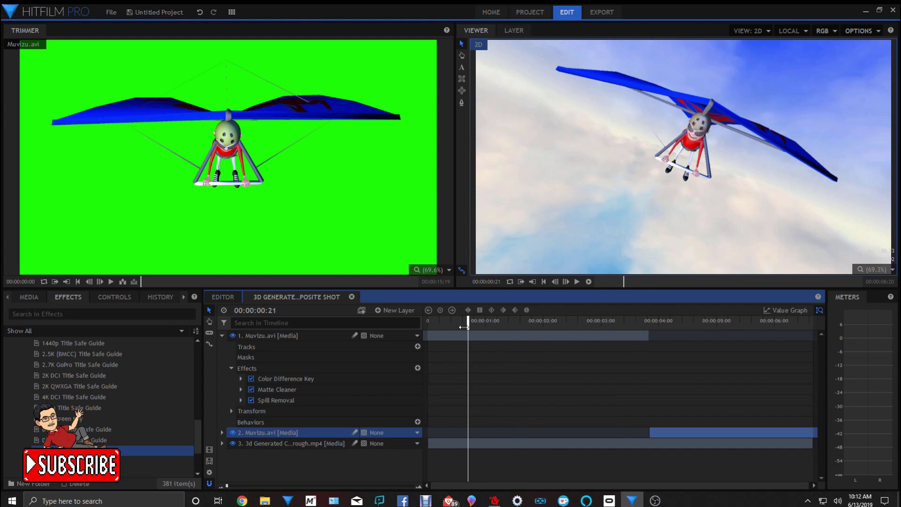
{"action": "left_click_drag", "start_coordinate": [468, 327], "coordinate": [649, 319]}
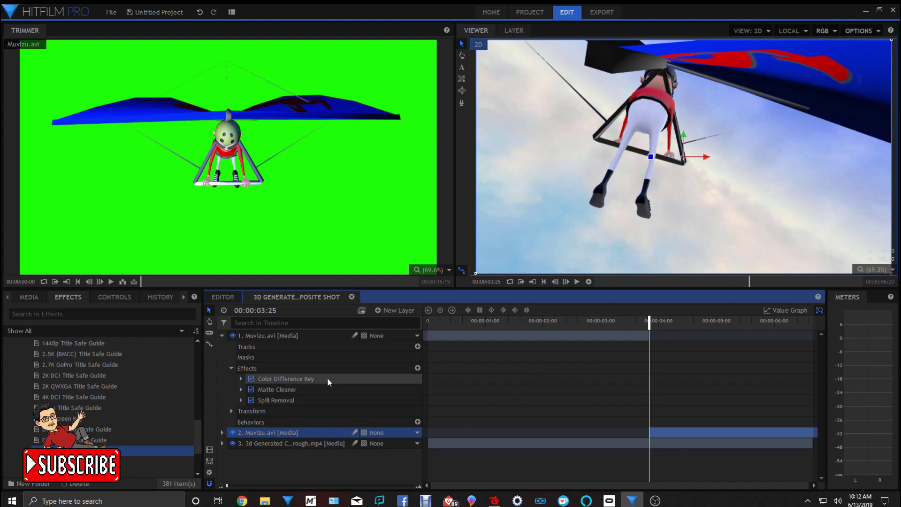
{"action": "left_click", "coordinate": [210, 333]}
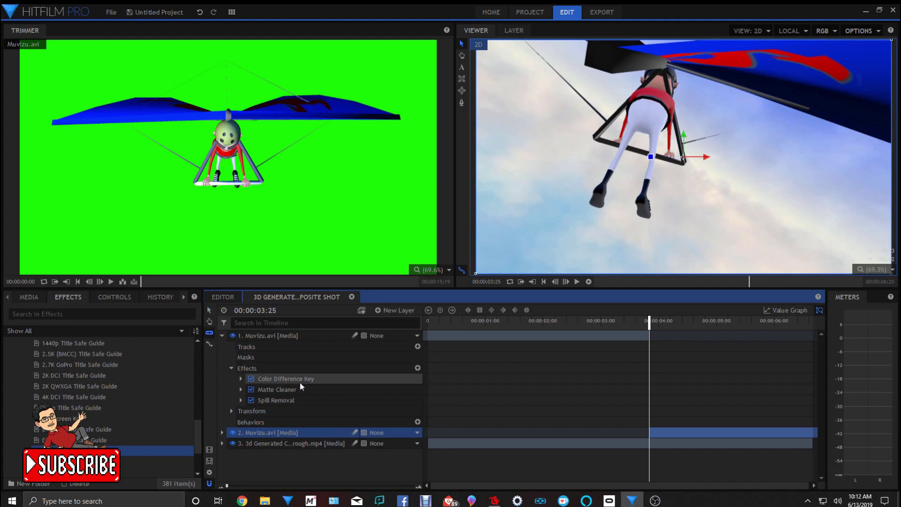
{"action": "left_click", "coordinate": [650, 446]}
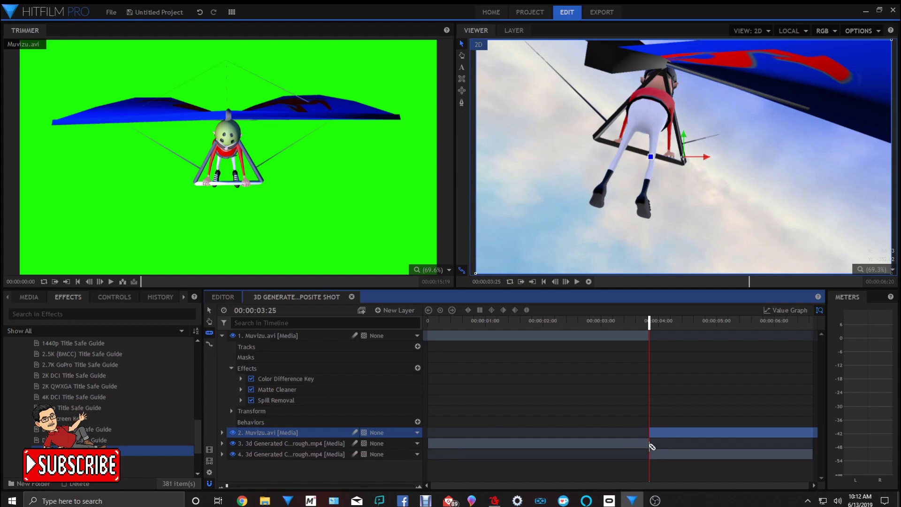
{"action": "left_click", "coordinate": [209, 311]}
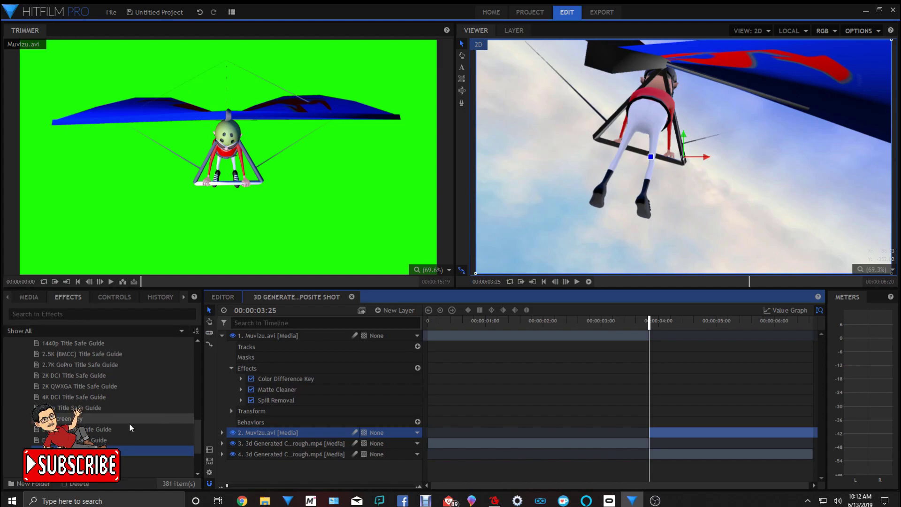
- Apply the Time Reverse effect from the Temporal category to the first piece of the cloud flythrough layer
{"action": "scroll", "coordinate": [128, 423], "scroll_direction": "up", "scroll_amount": 2}
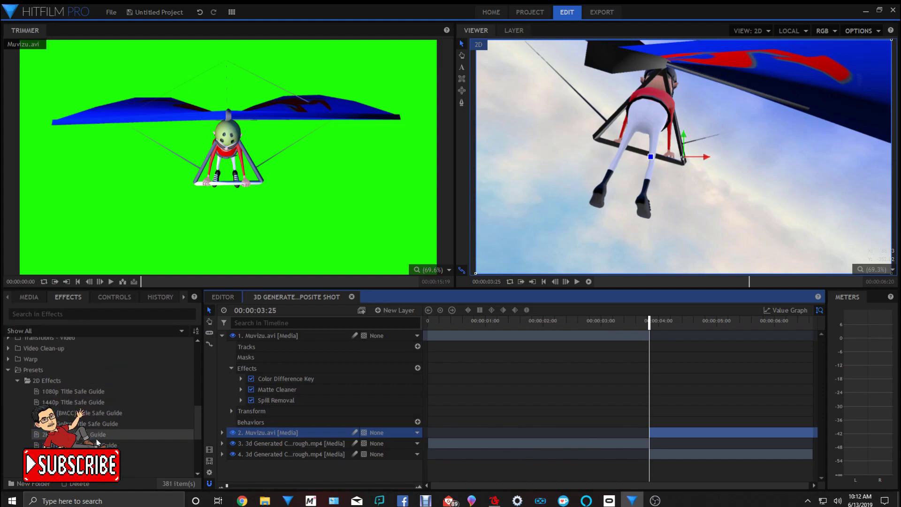
{"action": "left_click", "coordinate": [9, 371]}
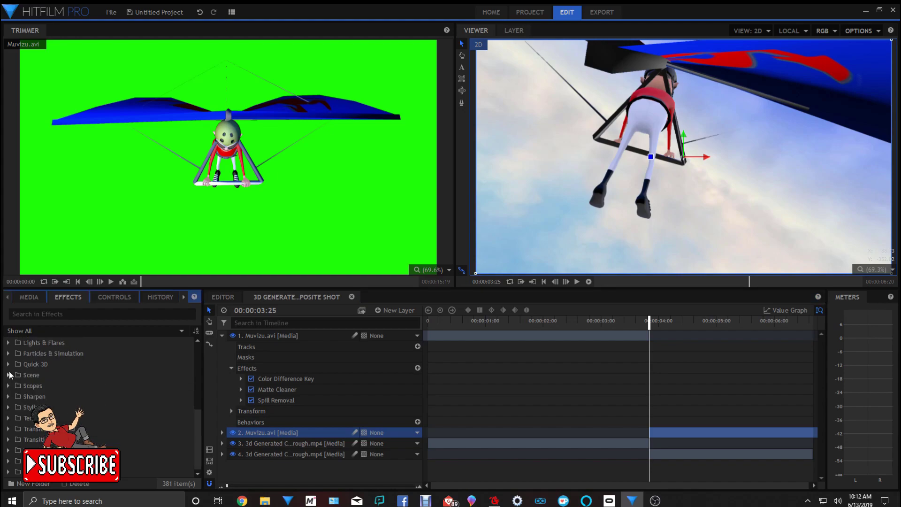
{"action": "left_click", "coordinate": [8, 408]}
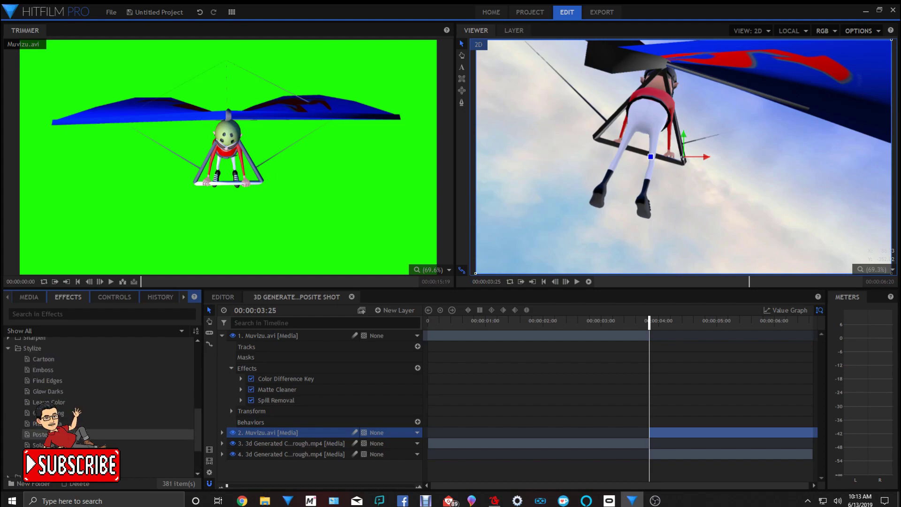
{"action": "left_click", "coordinate": [8, 349]}
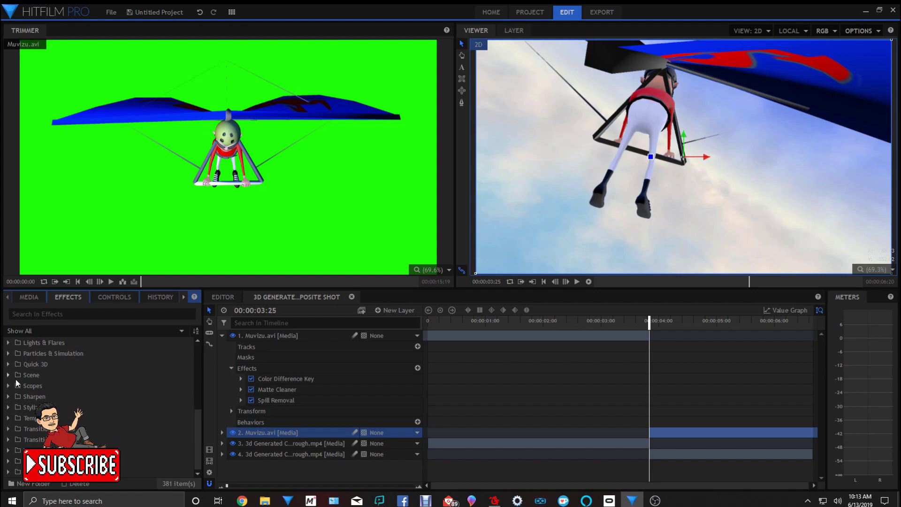
{"action": "left_click", "coordinate": [8, 418]}
{"action": "scroll", "coordinate": [94, 409], "scroll_direction": "down", "scroll_amount": 1}
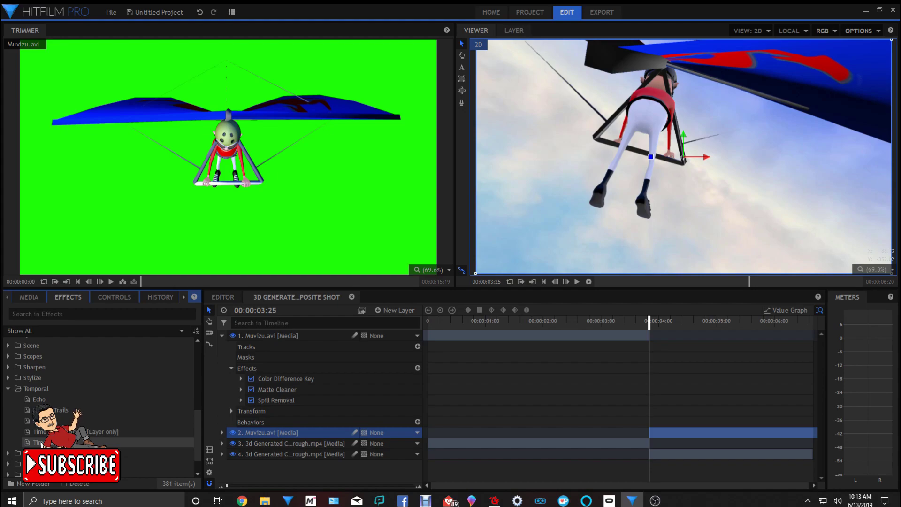
{"action": "left_click_drag", "start_coordinate": [35, 442], "coordinate": [446, 444]}
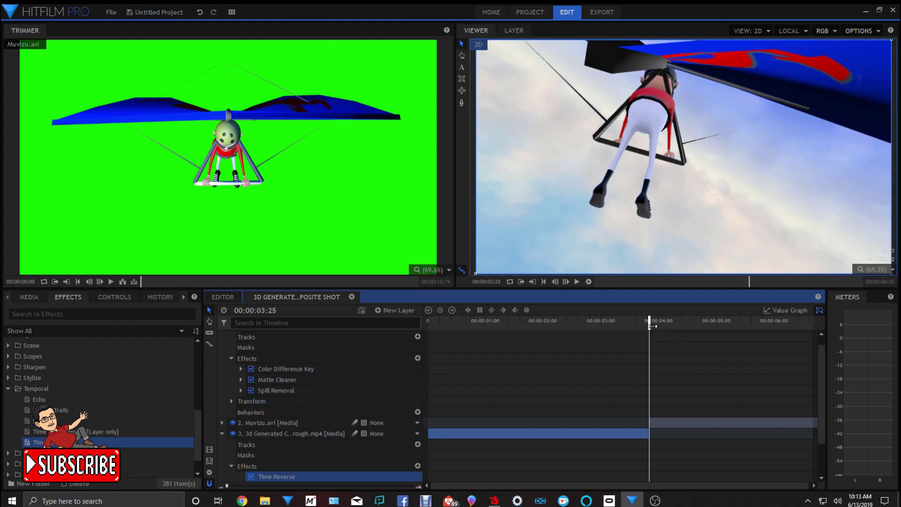
- Play the composite from the start and examine the cloud motion against the glider on both sides of the cut
{"action": "left_click_drag", "start_coordinate": [650, 326], "coordinate": [428, 342]}
{"action": "left_click", "coordinate": [577, 282]}
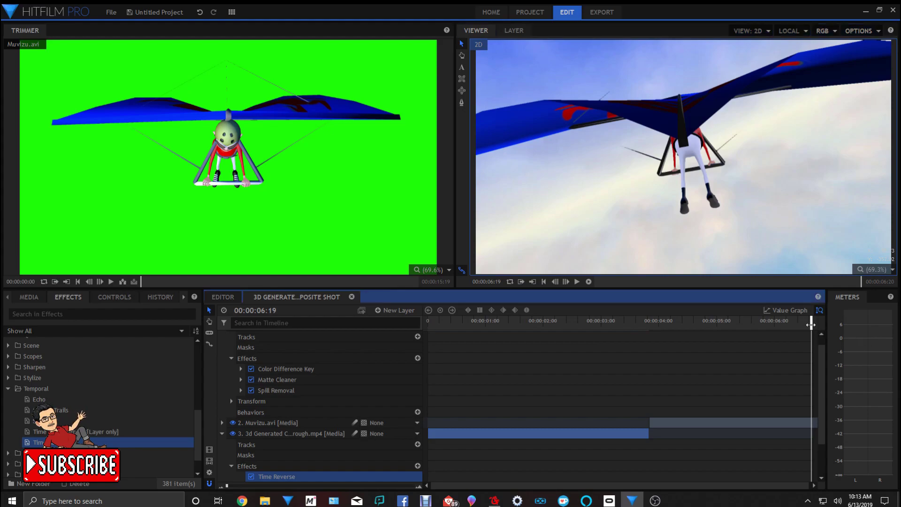
{"action": "left_click_drag", "start_coordinate": [811, 325], "coordinate": [588, 311]}
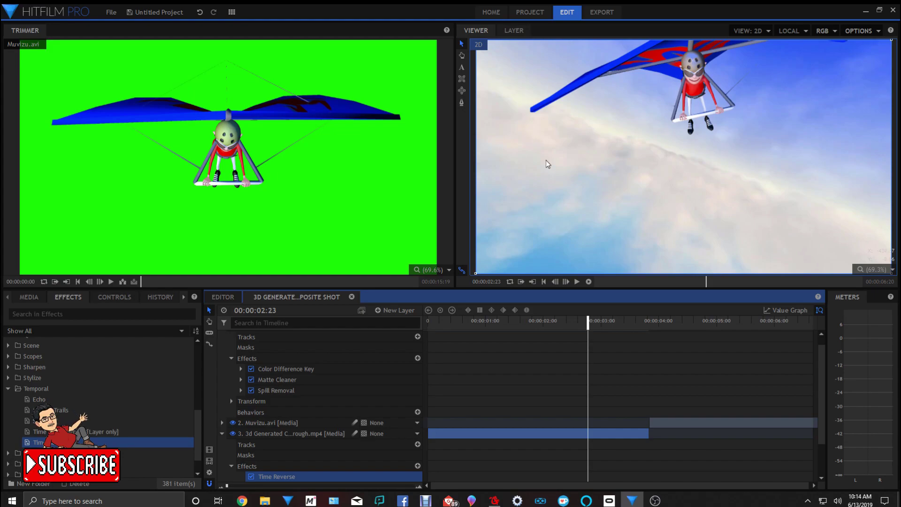
{"action": "scroll", "coordinate": [644, 190], "scroll_direction": "down", "scroll_amount": 1}
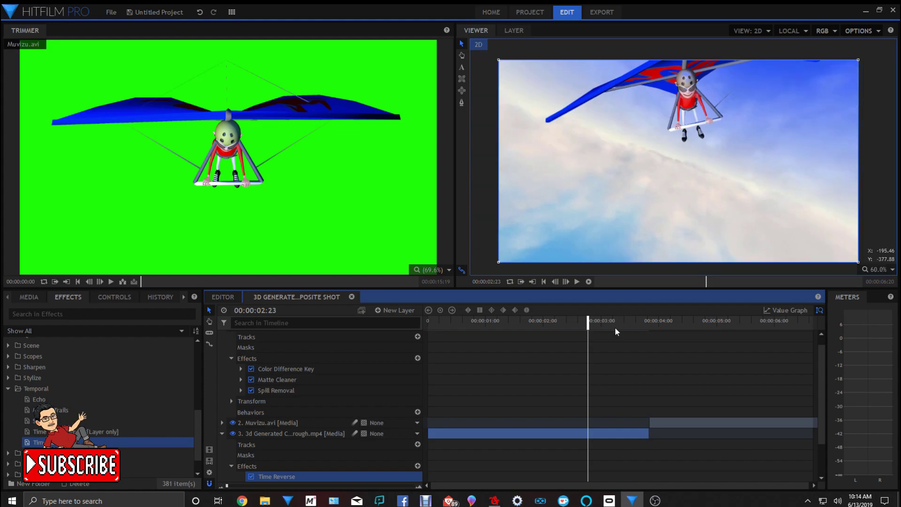
{"action": "left_click_drag", "start_coordinate": [592, 324], "coordinate": [710, 441]}
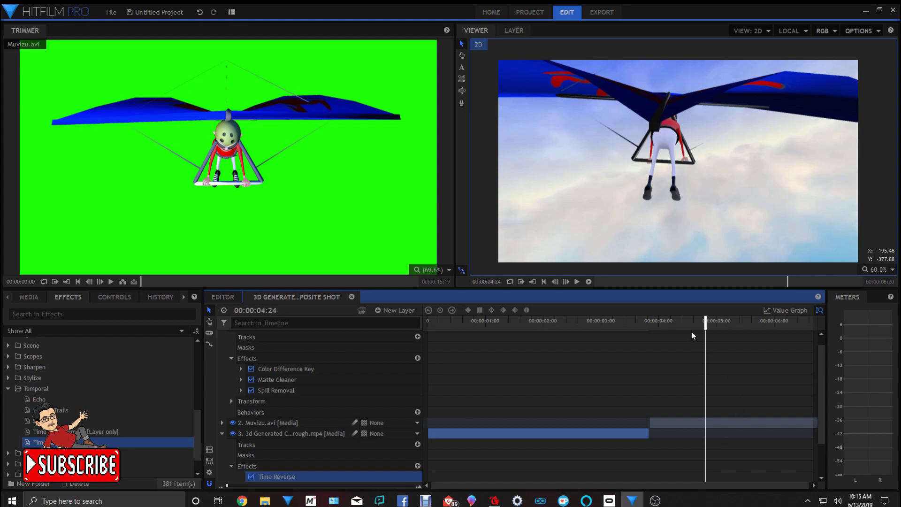
{"action": "left_click_drag", "start_coordinate": [705, 329], "coordinate": [650, 361]}
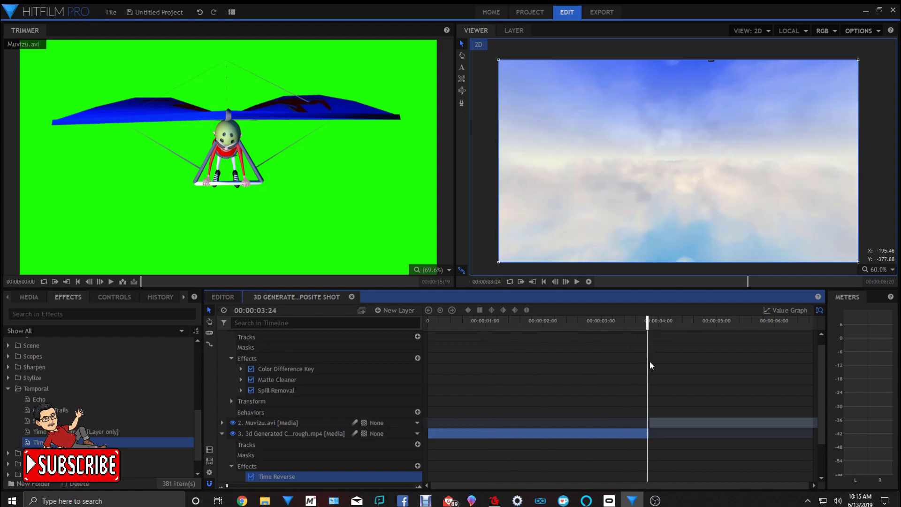
- Add the composite shot to the export queue and export it with the YouTube 1080p HD preset
{"action": "left_click", "coordinate": [209, 451]}
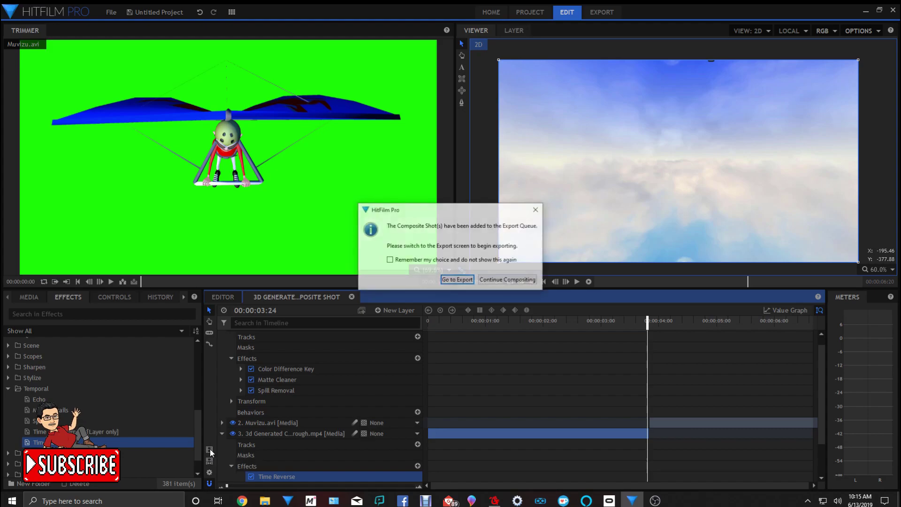
{"action": "left_click", "coordinate": [448, 281]}
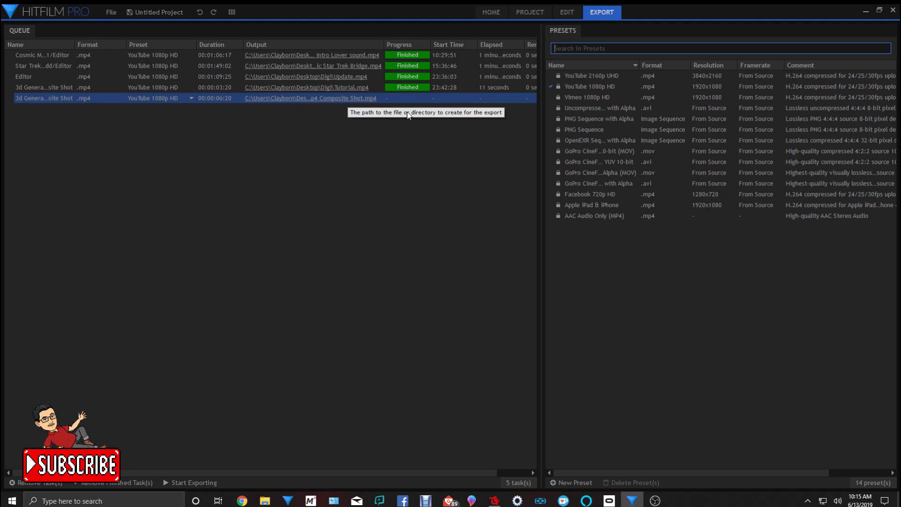
{"action": "left_click", "coordinate": [165, 484]}
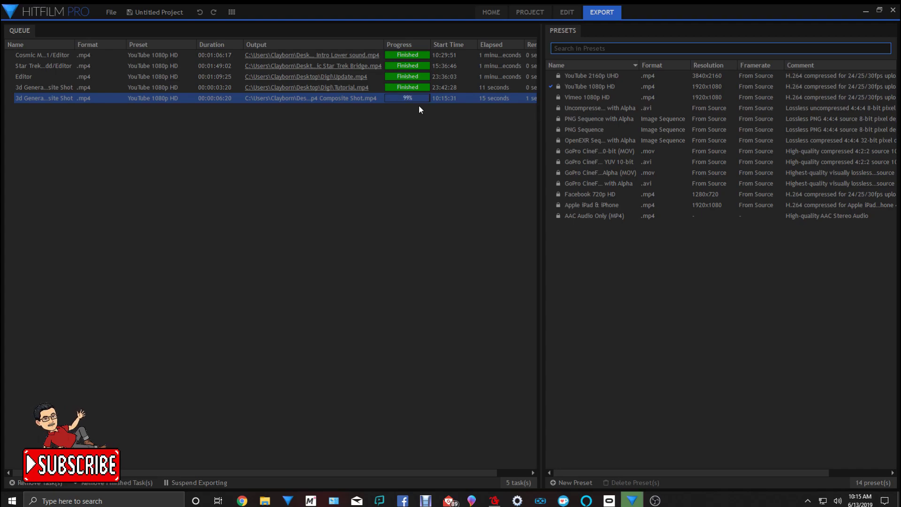
- Open the exported composite shot video from its output folder, view it full screen, and close the player
{"action": "left_click", "coordinate": [331, 101]}
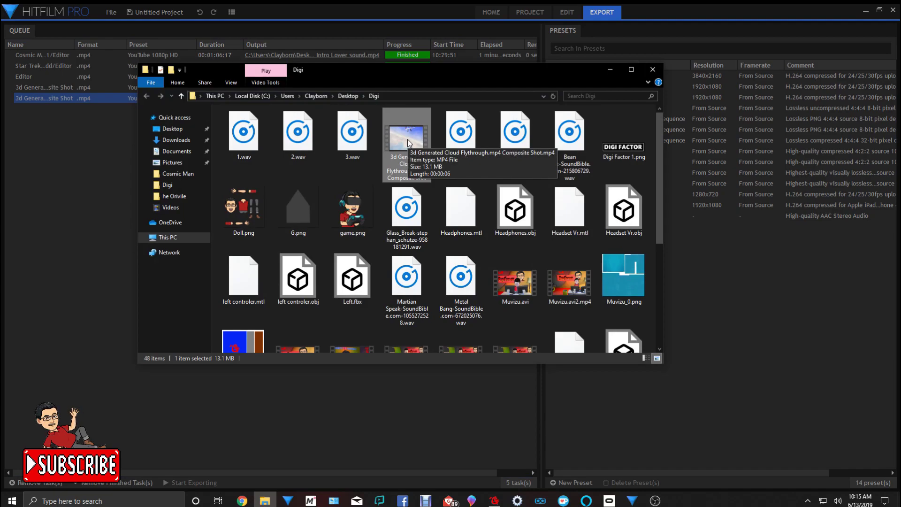
{"action": "double_click", "coordinate": [408, 139]}
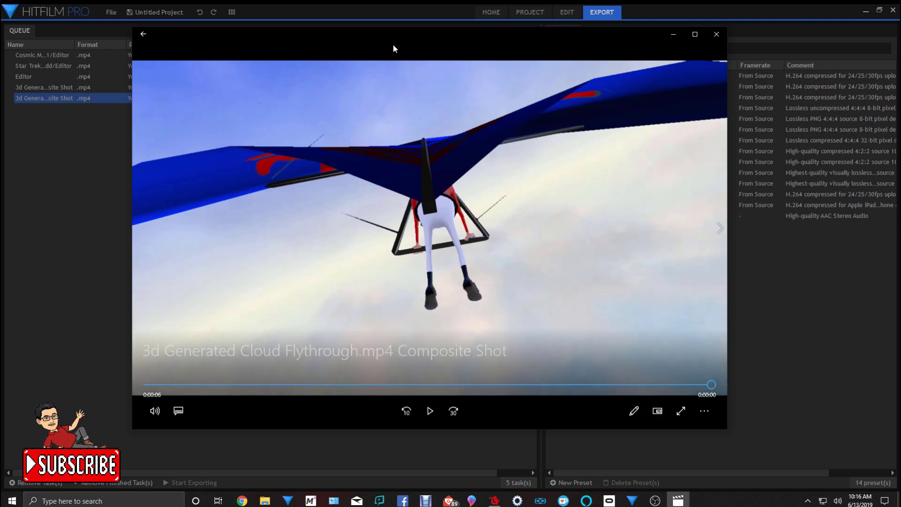
{"action": "left_click_drag", "start_coordinate": [394, 37], "coordinate": [338, 60]}
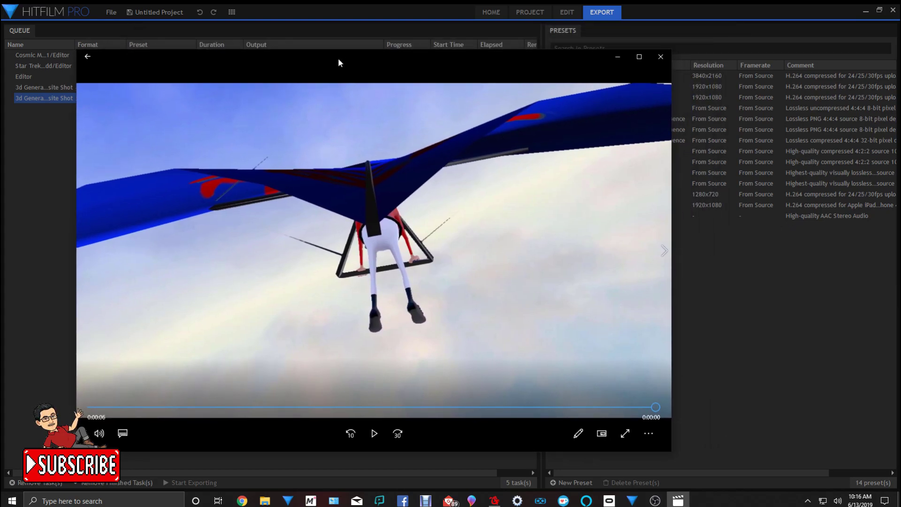
{"action": "double_click", "coordinate": [338, 58]}
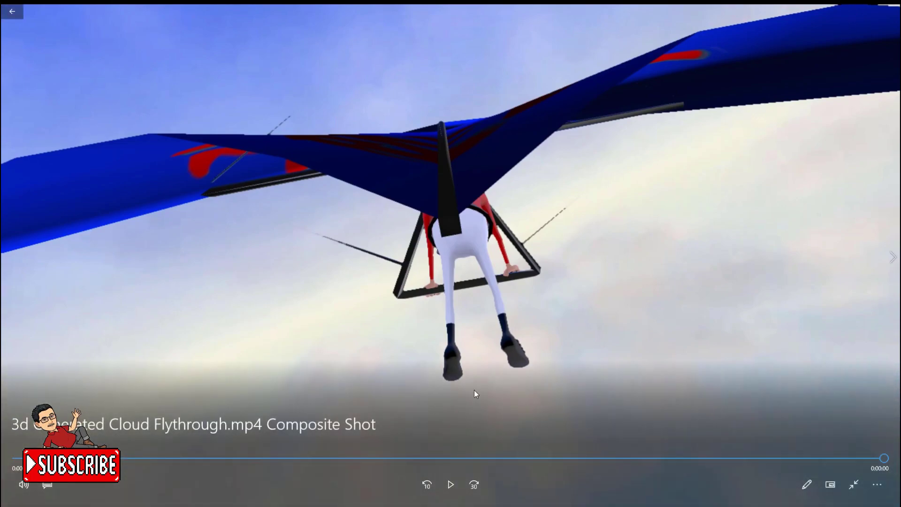
{"action": "left_click", "coordinate": [858, 484]}
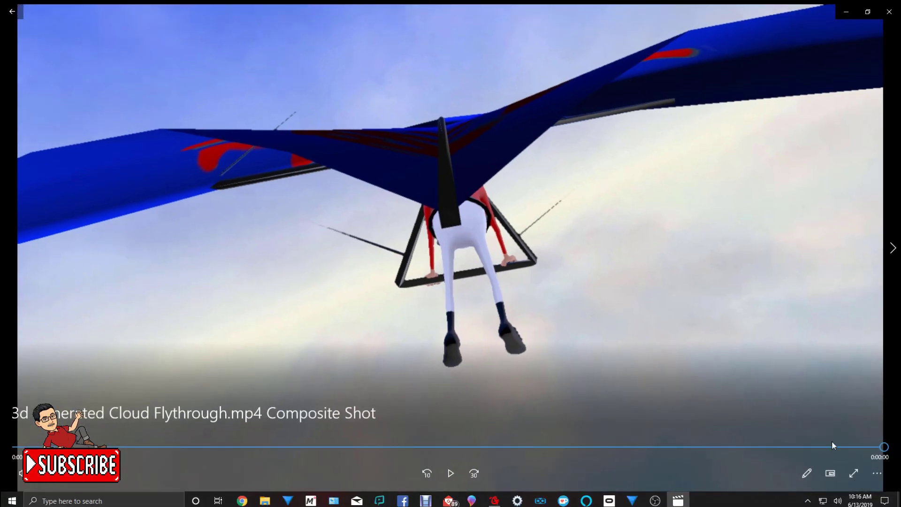
{"action": "left_click", "coordinate": [890, 11]}
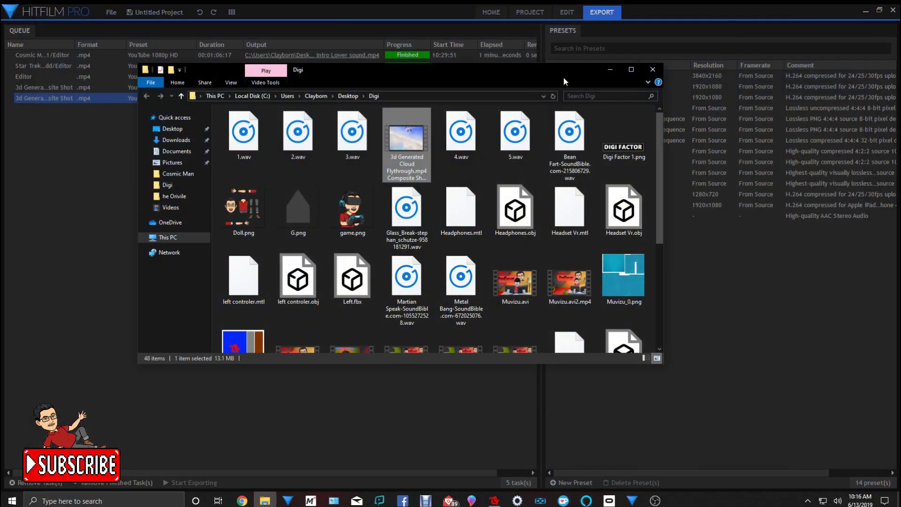